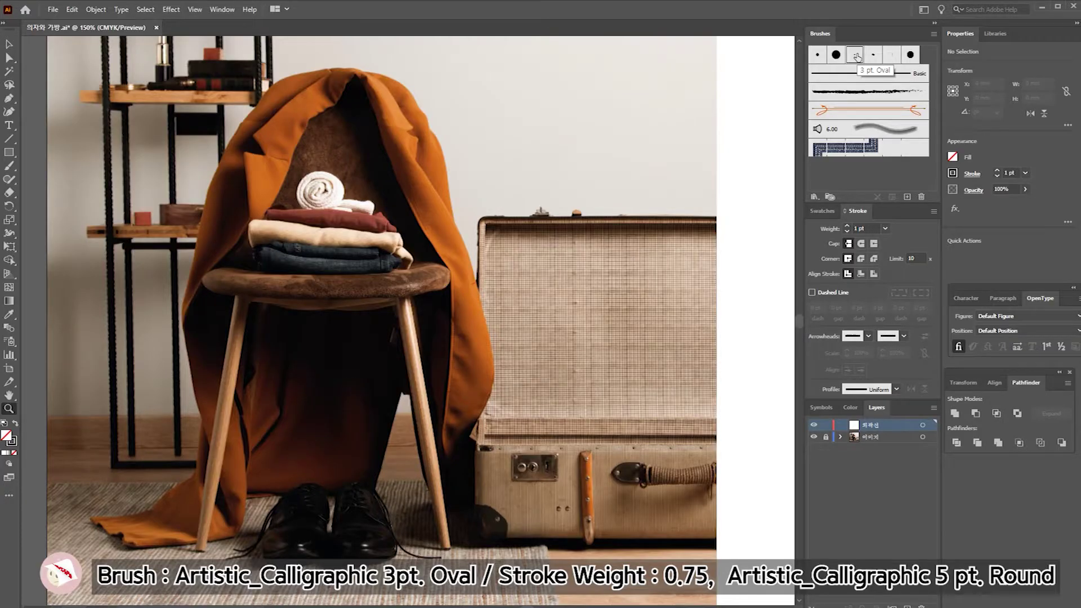
Step: Choose the Artistic_Calligraphic 3 pt. Oval brush and switch to the Paintbrush tool
click(856, 57)
click(10, 167)
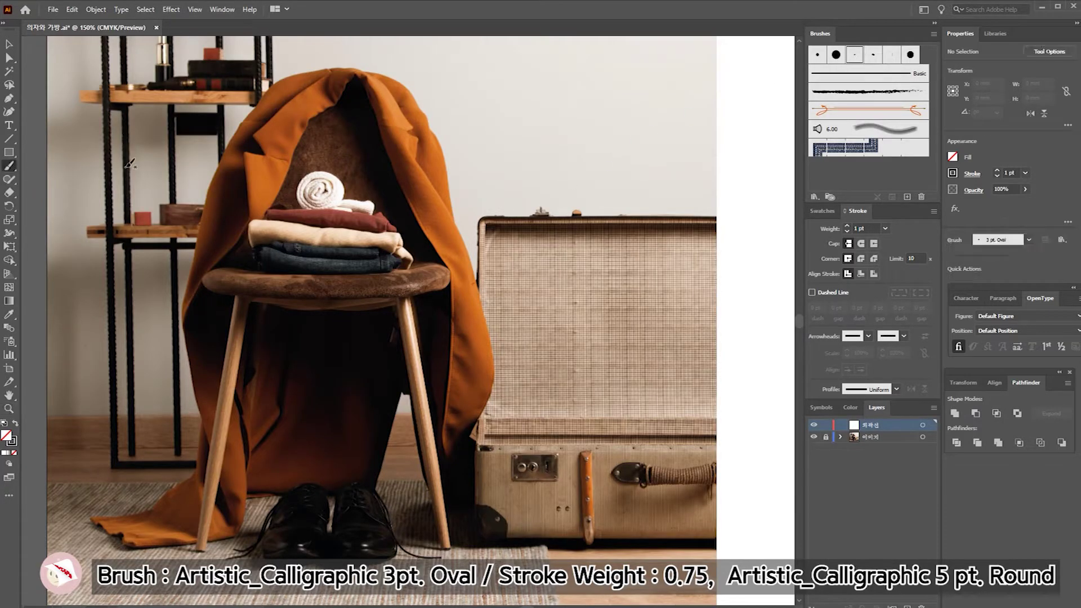
Step: Set a 0.75 pt stroke weight, zoom in, and trace the coat edge and rolled towel
click(885, 229)
click(906, 265)
key(ctrl+equal)
key(ctrl+equal)
drag(308, 215, 239, 368)
scroll(239, 368, down, 2)
mouse_move(298, 317)
mouse_down()
mouse_move(287, 276)
mouse_move(371, 265)
mouse_move(372, 301)
mouse_move(310, 290)
mouse_move(416, 310)
mouse_move(394, 323)
mouse_move(307, 313)
mouse_move(397, 319)
mouse_move(479, 355)
mouse_up()
Step: Outline the red and beige sweaters and the jeans in the clothes stack
mouse_move(192, 344)
mouse_down()
mouse_move(496, 389)
mouse_move(478, 411)
mouse_move(242, 382)
mouse_move(450, 420)
mouse_move(484, 442)
mouse_up()
drag(208, 400, 211, 439)
scroll(564, 386, down, 1)
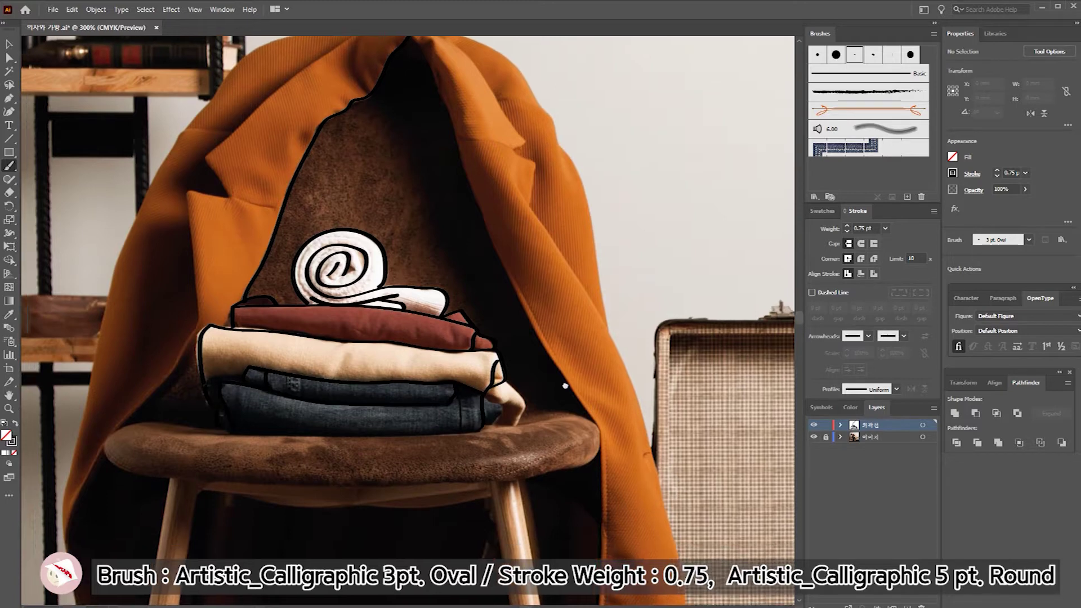
scroll(565, 386, down, 1)
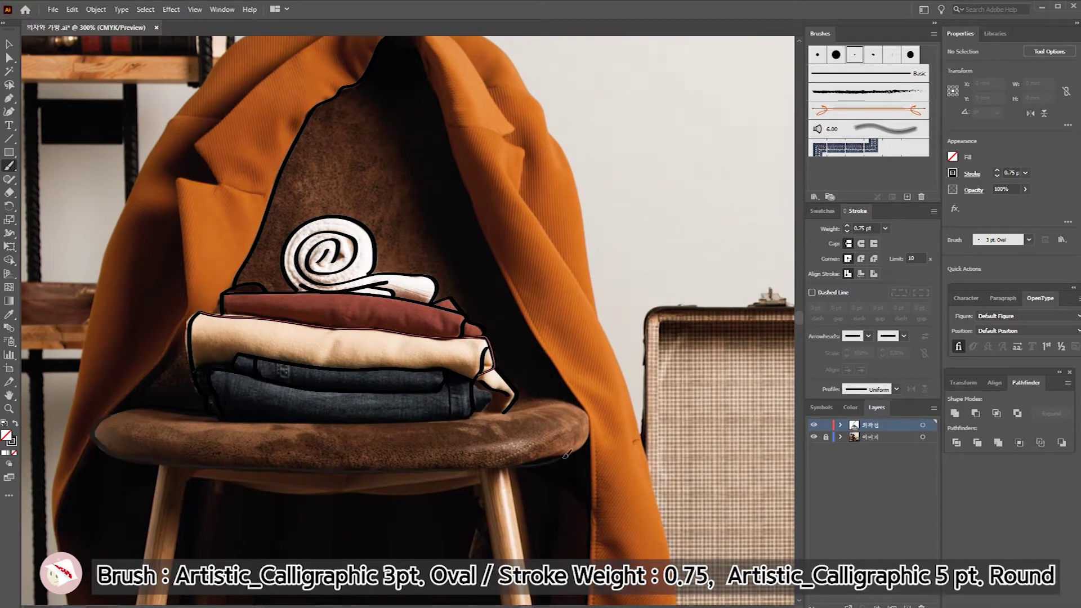
scroll(563, 406, up, 1)
Step: Trace the coat's inner edge and its outer edge over the stool top
drag(401, 50, 596, 557)
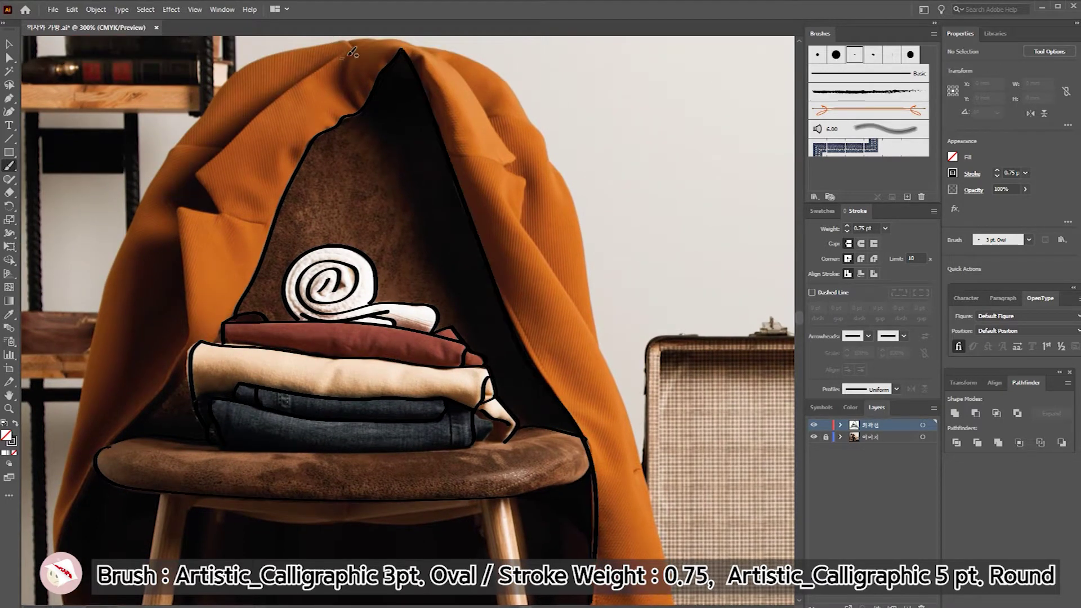
scroll(352, 52, up, 2)
mouse_move(198, 231)
mouse_down()
mouse_move(221, 268)
mouse_move(110, 501)
mouse_up()
drag(198, 228, 635, 479)
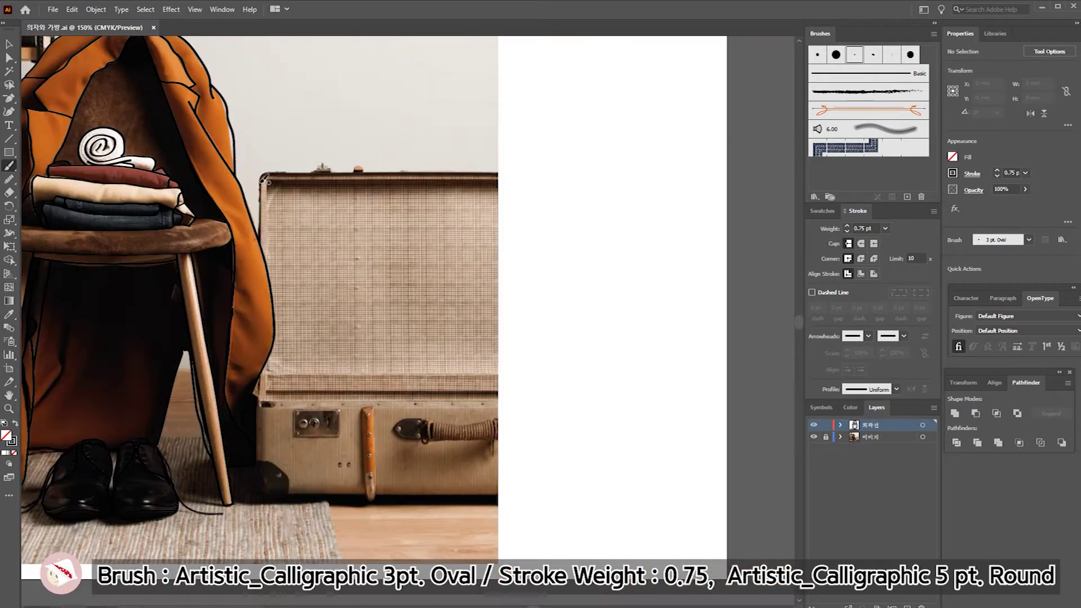
Step: Trace the suitcase lid and base edges, then draw an artboard-sized background rectangle
drag(264, 176, 593, 175)
mouse_move(260, 398)
mouse_down()
mouse_move(607, 397)
mouse_move(599, 384)
mouse_up()
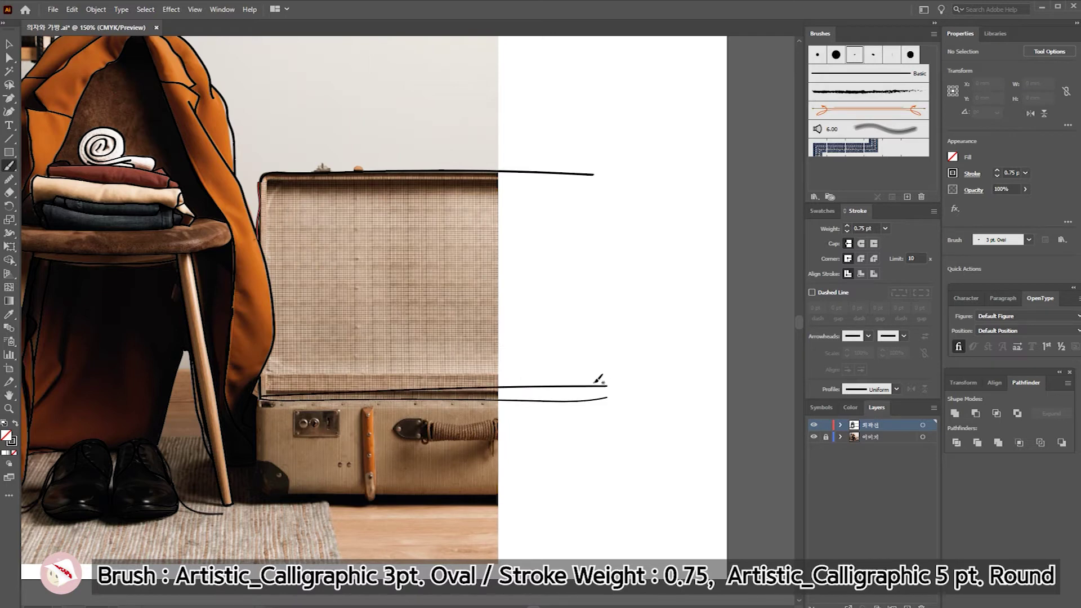
drag(641, 449, 638, 490)
drag(259, 401, 638, 492)
drag(593, 175, 591, 383)
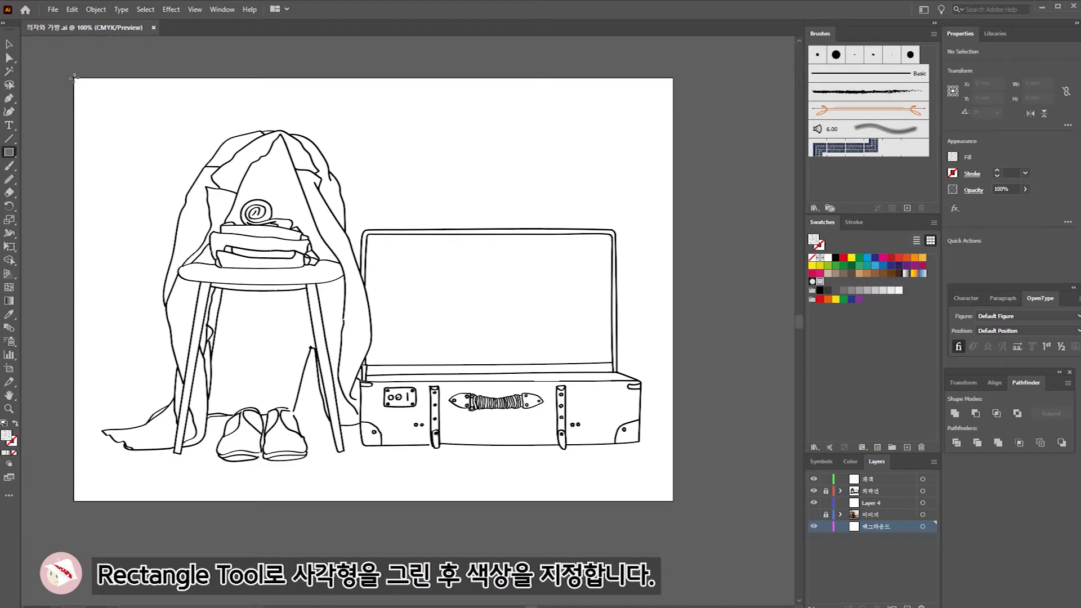
mouse_move(74, 79)
mouse_down()
mouse_move(643, 501)
mouse_move(672, 500)
mouse_up()
Step: Give the background rectangle a pinkish-beige fill from the Color Picker
double_click(6, 435)
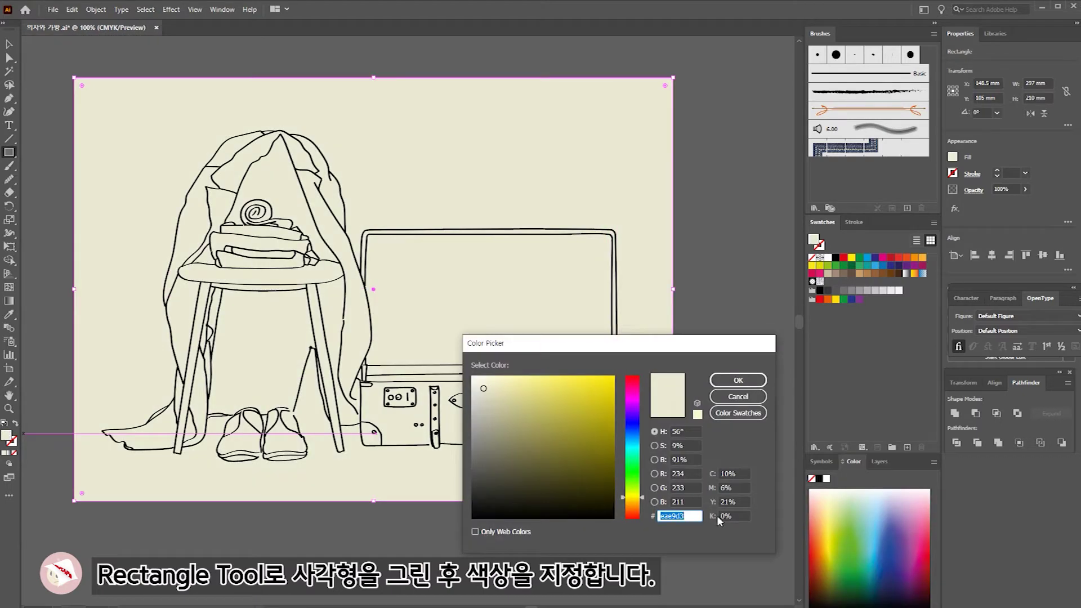
click(738, 380)
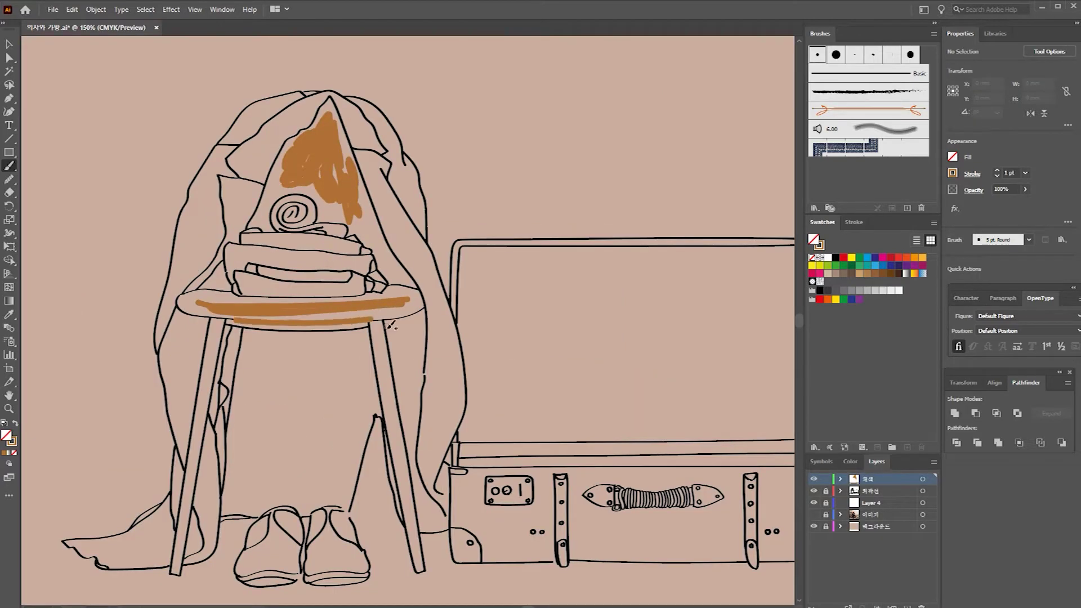
Step: Paint the sweaters red and pink and fill both shoes dark
drag(269, 261, 445, 269)
mouse_move(254, 236)
mouse_down()
mouse_move(520, 264)
mouse_move(226, 247)
mouse_up()
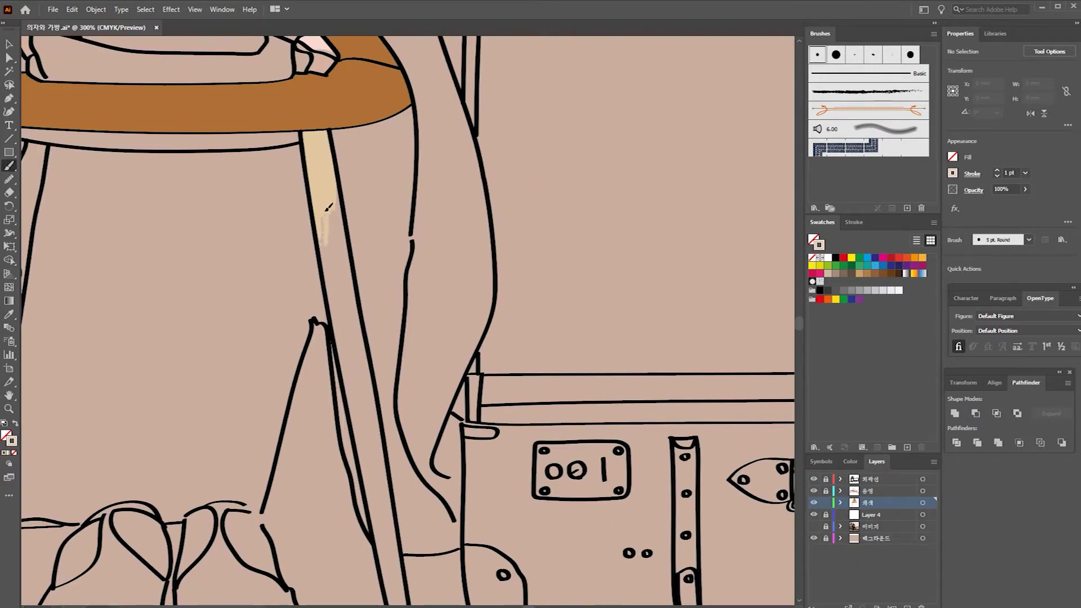
mouse_move(338, 169)
mouse_down()
mouse_move(275, 208)
mouse_move(349, 124)
mouse_move(383, 139)
mouse_move(405, 208)
mouse_move(265, 270)
mouse_move(405, 259)
mouse_up()
mouse_move(488, 186)
mouse_down()
mouse_move(467, 112)
mouse_move(529, 129)
mouse_move(529, 214)
mouse_move(470, 205)
mouse_move(445, 242)
mouse_move(572, 234)
mouse_up()
drag(287, 146, 270, 192)
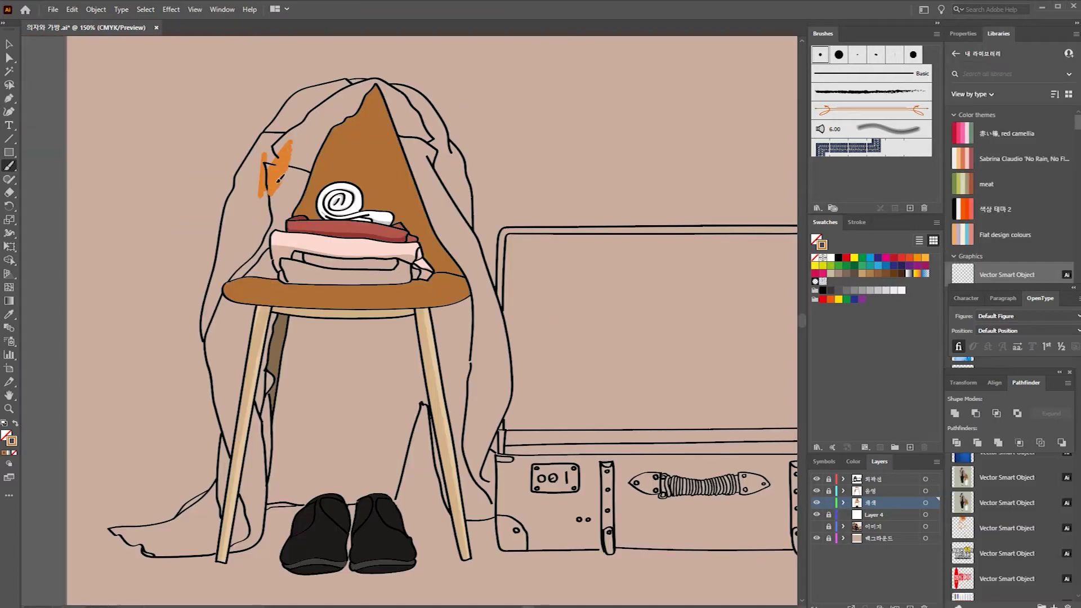
Step: Paint the coat orange across its body and the area under the stool seat
mouse_move(304, 112)
mouse_down()
mouse_move(262, 212)
mouse_move(338, 101)
mouse_move(295, 190)
mouse_up()
mouse_move(252, 221)
mouse_down()
mouse_move(422, 99)
mouse_move(460, 209)
mouse_move(453, 242)
mouse_up()
drag(442, 174, 478, 304)
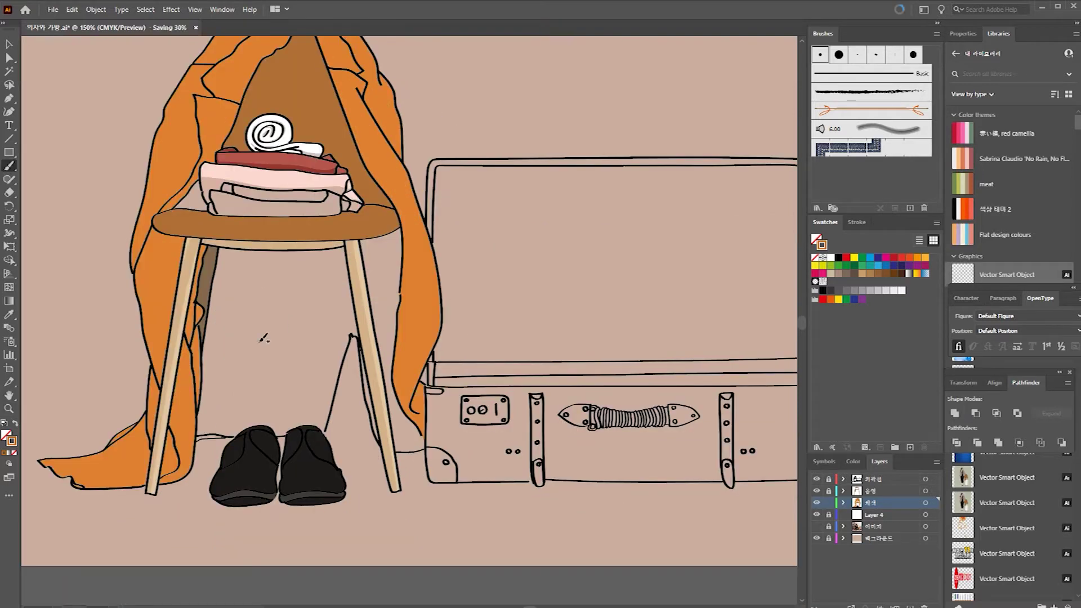
mouse_move(269, 344)
mouse_down()
mouse_move(288, 299)
mouse_move(225, 279)
mouse_move(319, 259)
mouse_move(337, 315)
mouse_move(269, 360)
mouse_move(301, 364)
mouse_move(284, 283)
mouse_move(228, 381)
mouse_move(278, 400)
mouse_up()
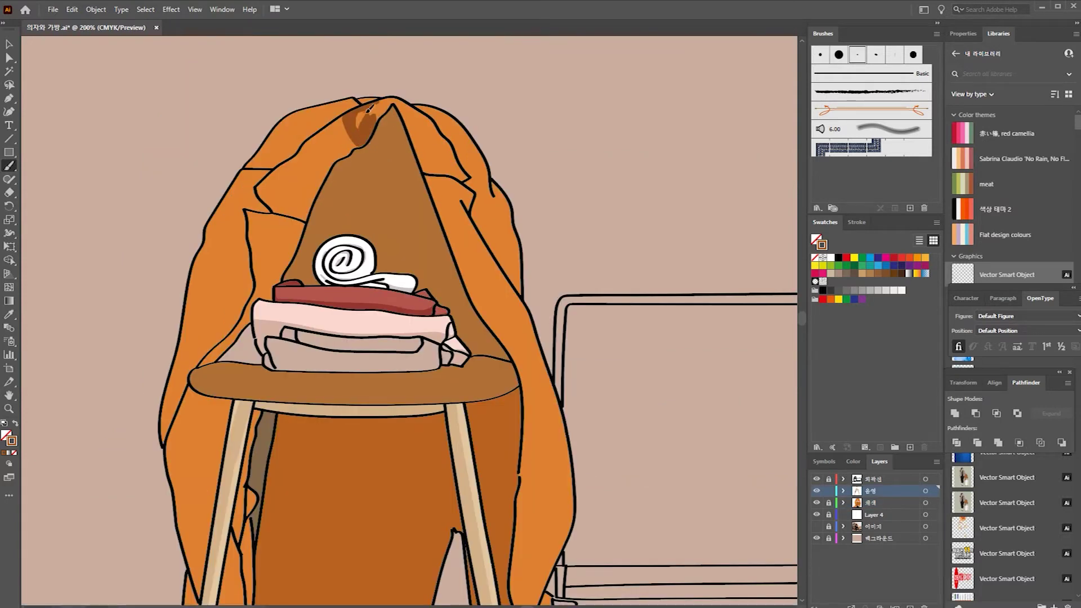
Step: Zoom in and paint dark-brown shadows along the coat's folds, left edge and peak
key(ctrl+plus)
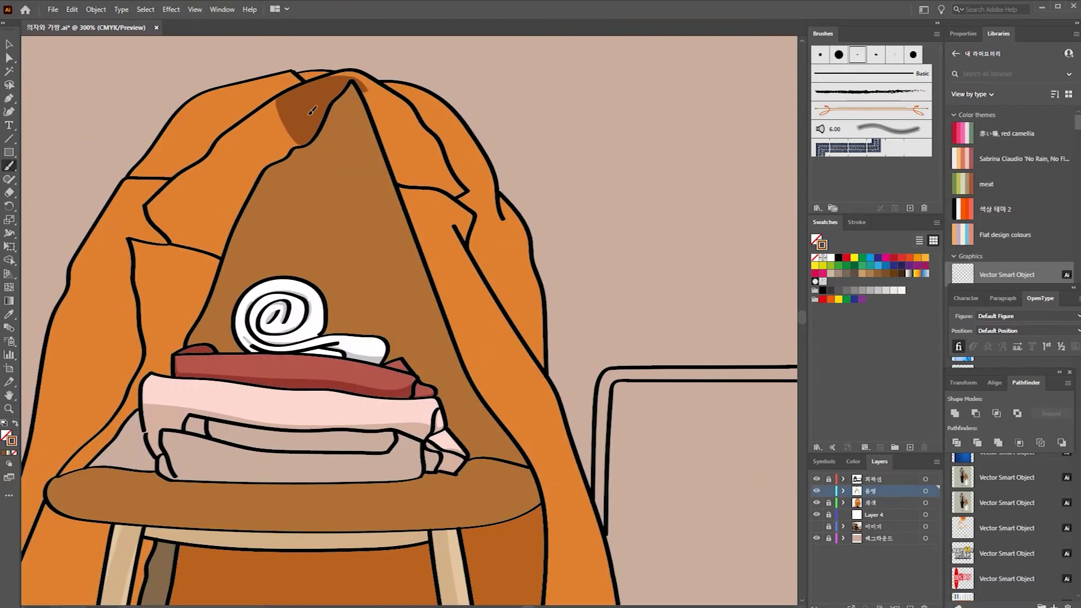
mouse_move(365, 80)
mouse_down()
mouse_move(431, 189)
mouse_move(544, 484)
mouse_move(403, 167)
mouse_move(459, 321)
mouse_move(483, 320)
mouse_move(509, 423)
mouse_move(497, 403)
mouse_up()
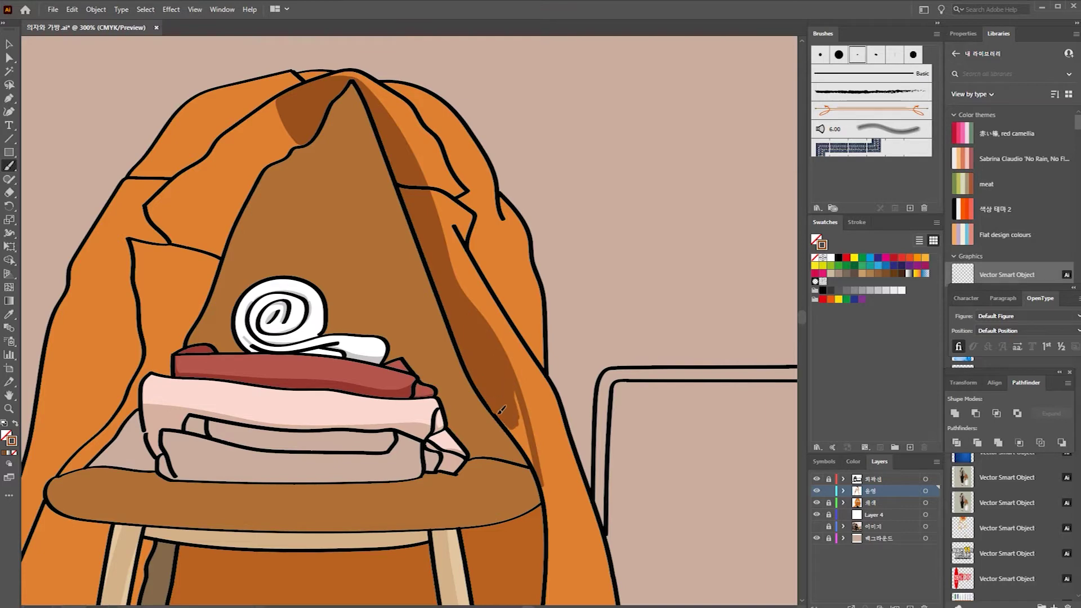
drag(525, 437, 584, 414)
drag(341, 64, 183, 191)
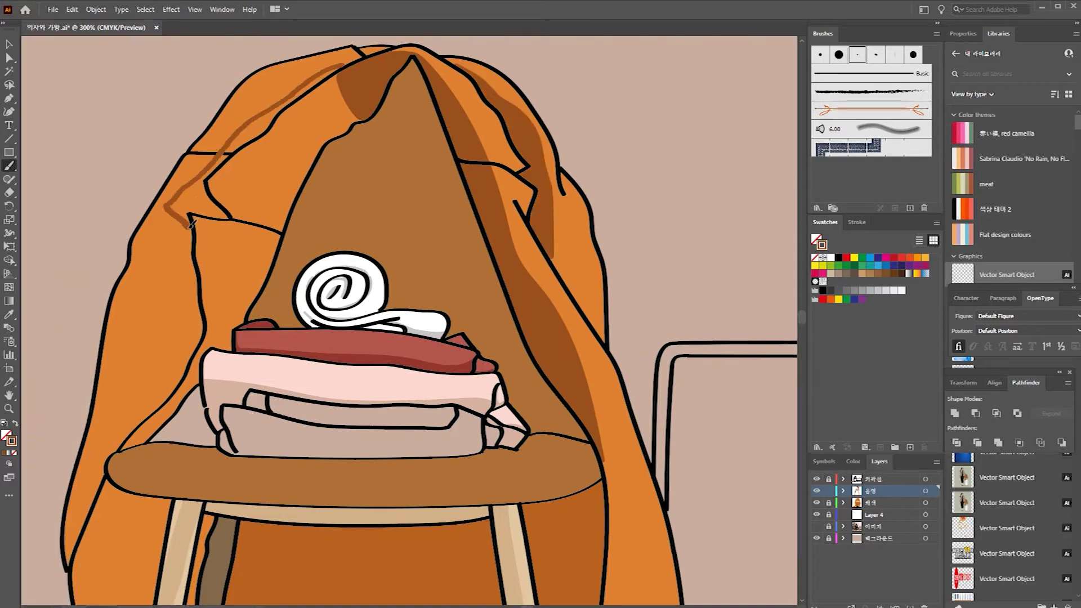
drag(145, 246, 83, 467)
drag(239, 145, 331, 68)
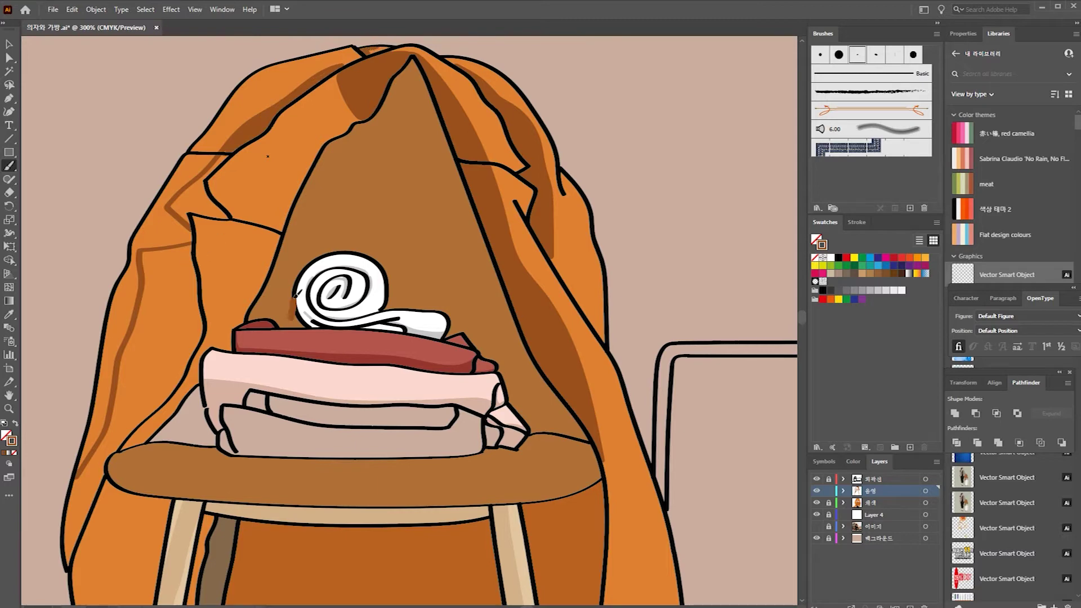
Step: Save the document and add one more dark-brown fold shadow on the coat
key(ctrl+s)
mouse_move(187, 201)
mouse_down()
mouse_move(201, 185)
mouse_move(171, 149)
mouse_move(132, 247)
mouse_move(163, 222)
mouse_move(140, 296)
mouse_move(192, 223)
mouse_move(162, 283)
mouse_move(162, 414)
mouse_move(162, 346)
mouse_up()
scroll(237, 141, down, 3)
scroll(135, 248, down, 3)
scroll(281, 355, down, 3)
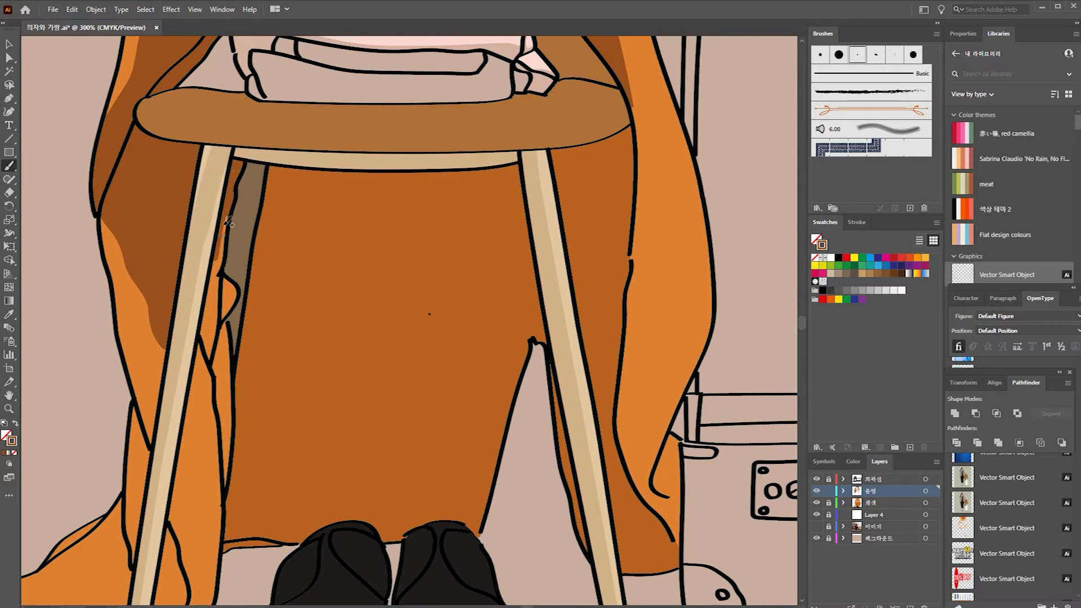
Step: Shade the strip beside the left stool leg and draw loose shoelaces from both shoes
drag(219, 272, 206, 333)
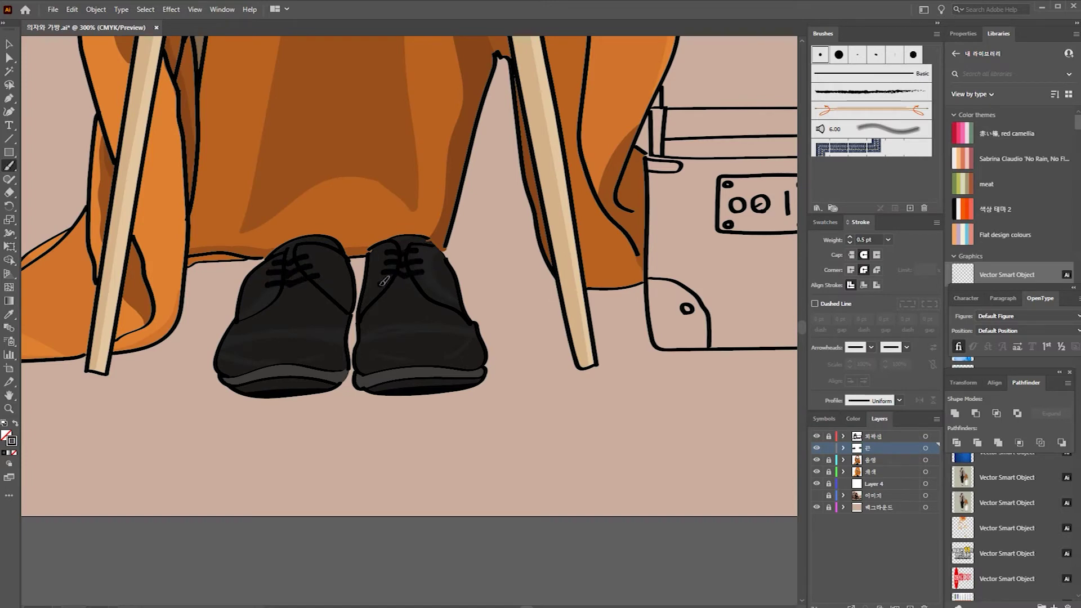
drag(313, 245, 159, 380)
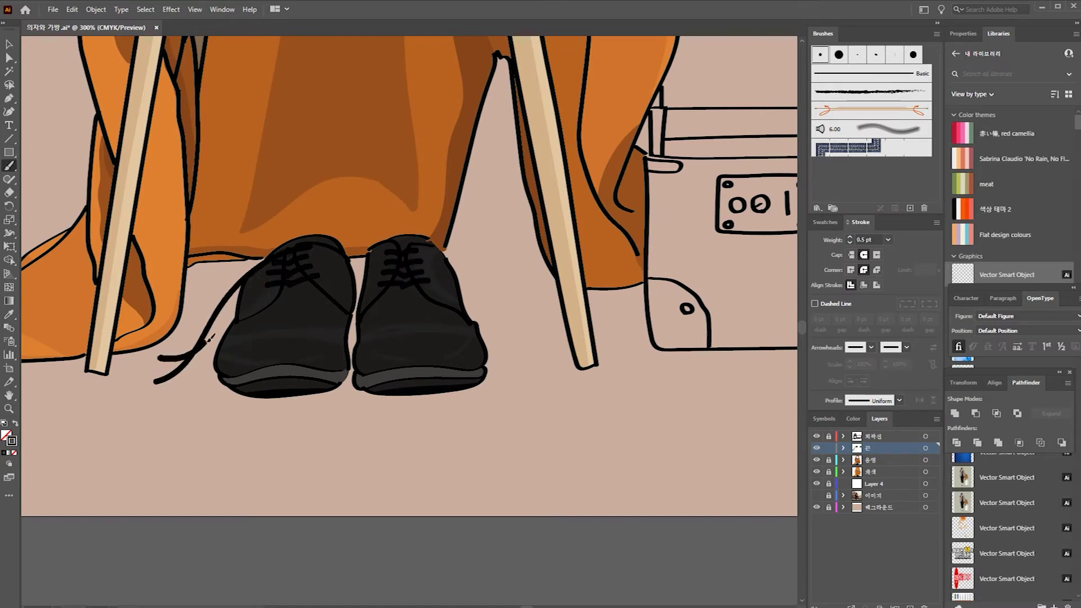
drag(390, 246, 528, 363)
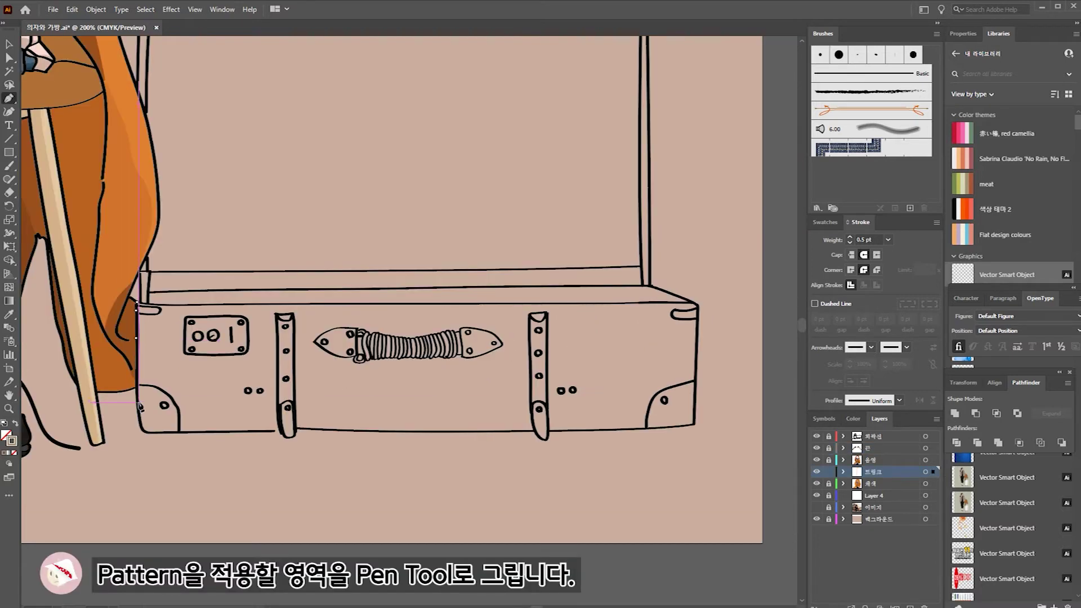
Step: Pen-trace a path around the suitcase base along its bottom and top edges
click(140, 403)
click(151, 432)
click(218, 431)
click(281, 430)
click(299, 429)
click(400, 432)
click(561, 431)
click(652, 426)
click(696, 305)
click(605, 304)
click(468, 302)
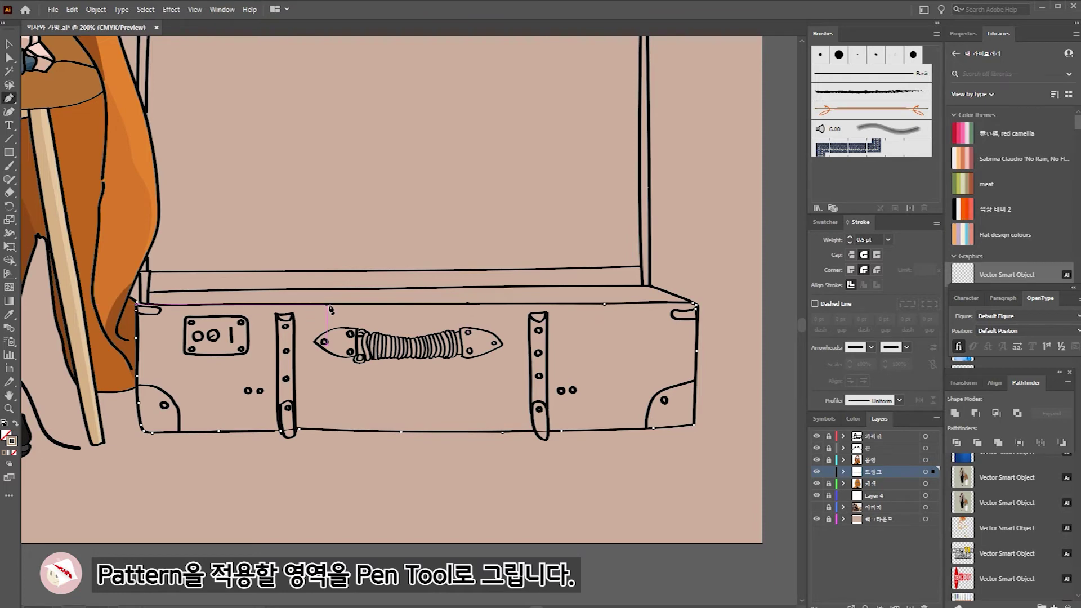
Step: Fill the suitcase base path brown, save, and paste a copy in front
click(17, 423)
key(ctrl+s)
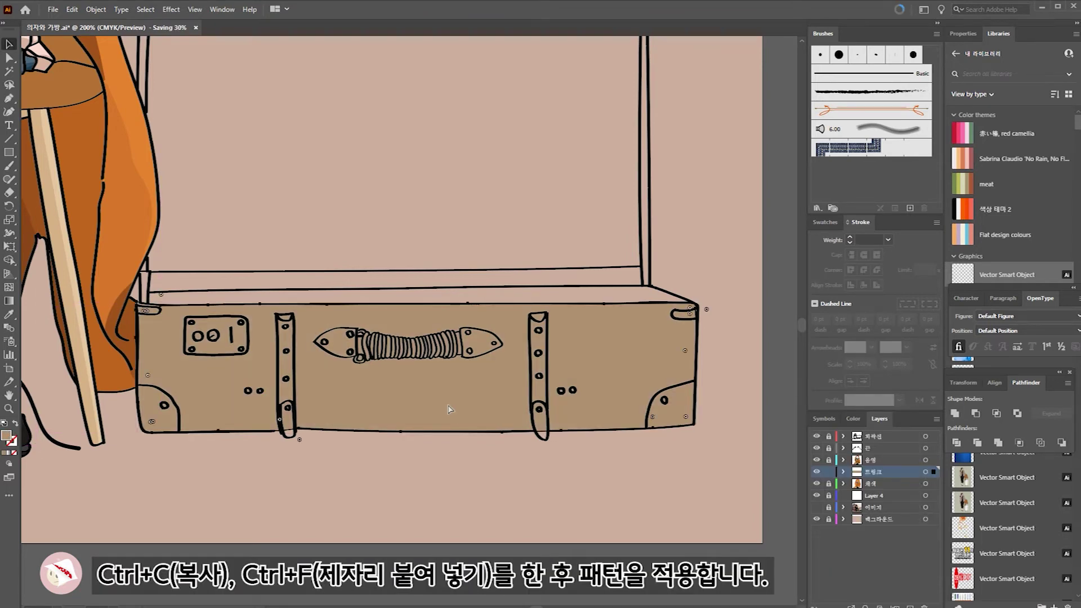
key(ctrl+c)
key(ctrl+f)
Step: Apply a Scotch Rule 2 stripe pattern from the Basic Graphics_Lines library to the copy
click(825, 222)
click(817, 447)
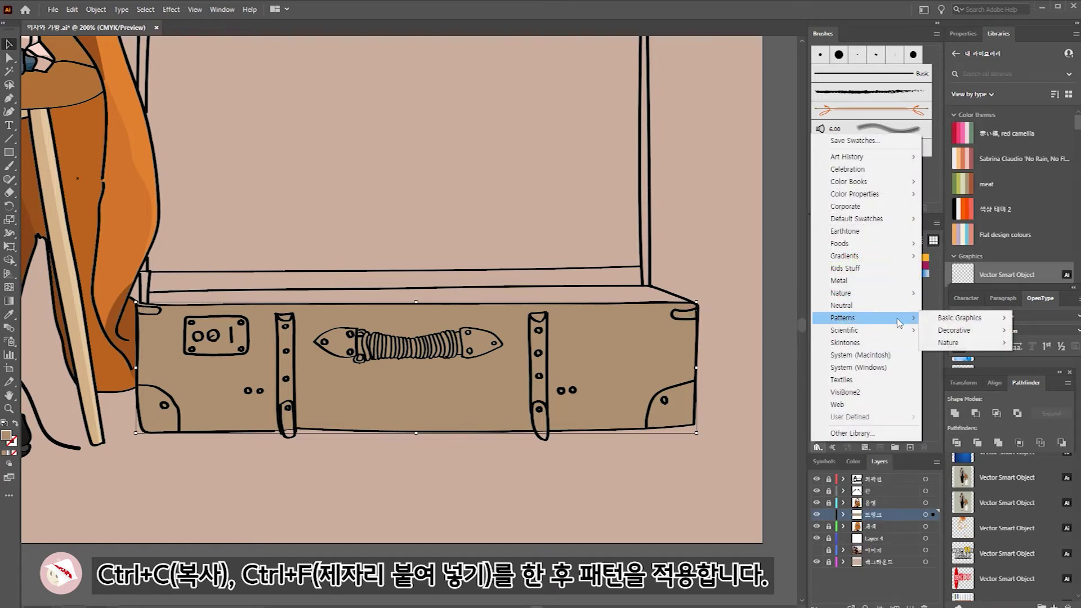
mouse_move(961, 318)
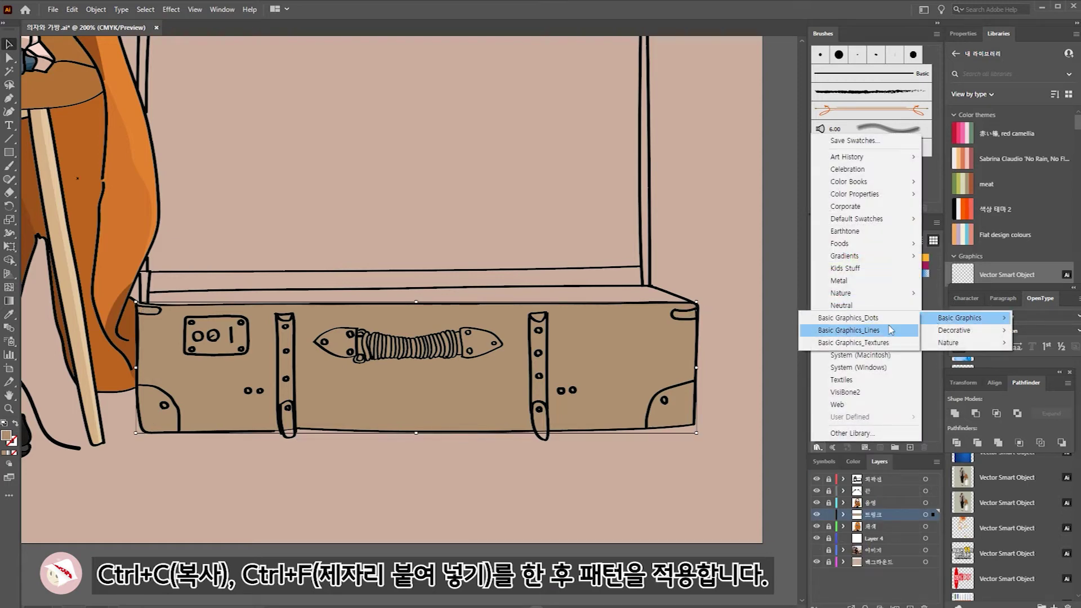
click(890, 330)
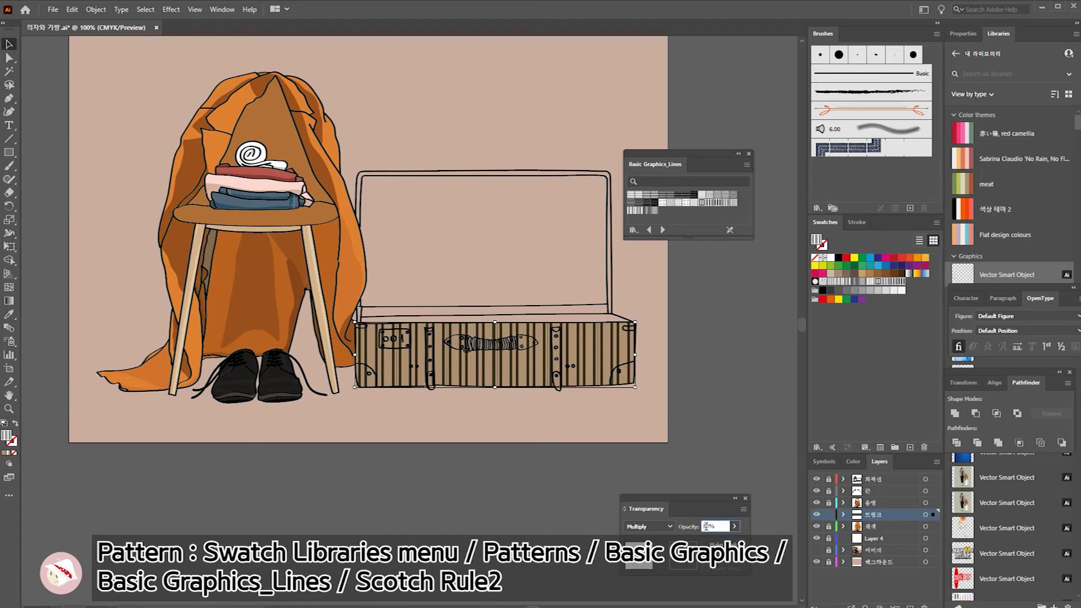
Step: Set the stripe pattern's opacity to 40%, briefly trying 20% first
text(40)
key(Return)
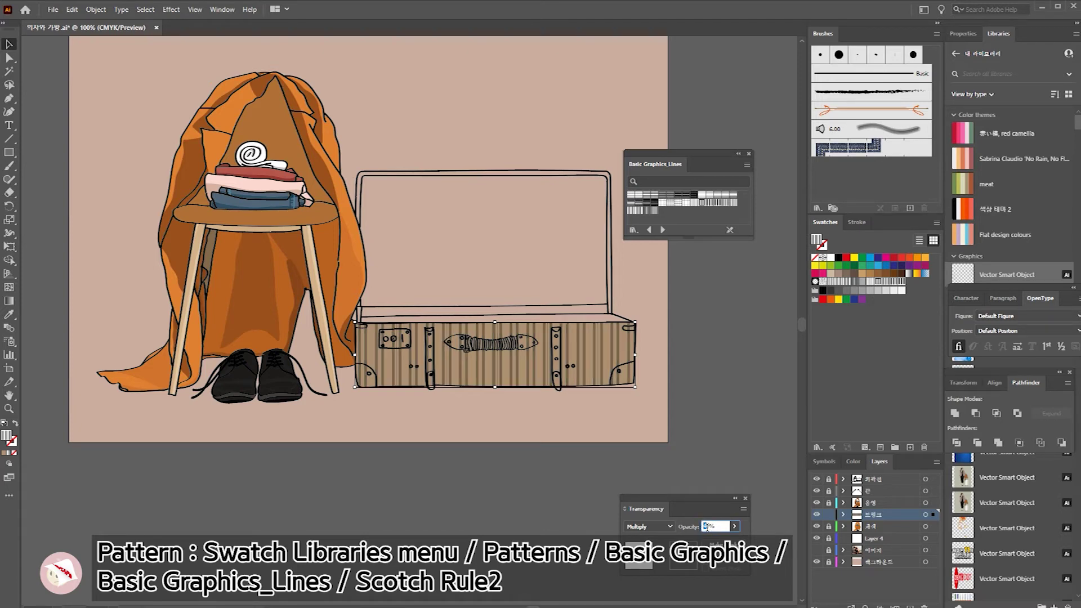
text(20)
key(Return)
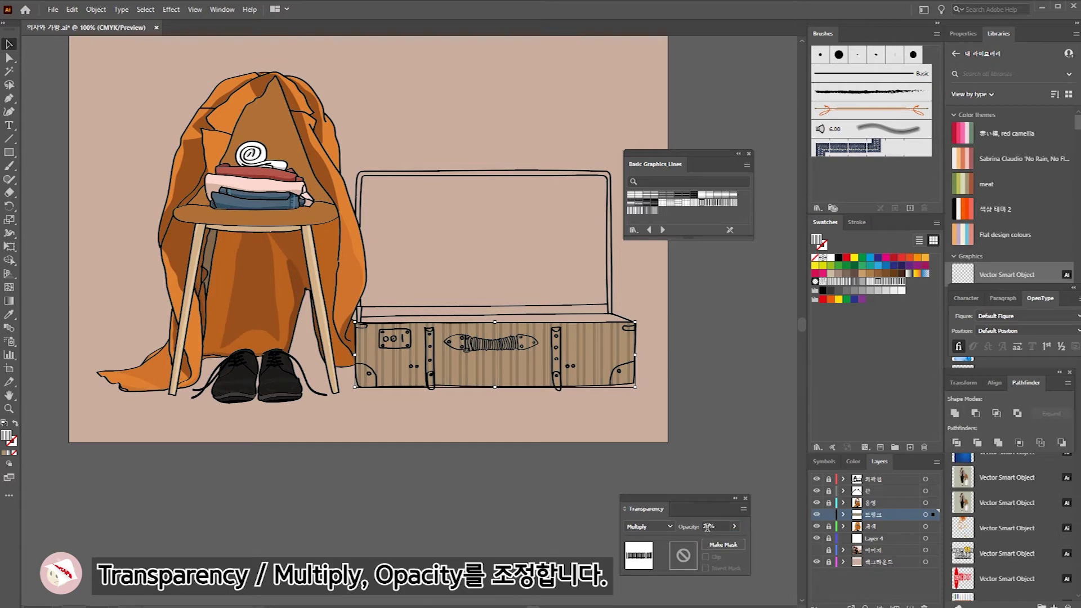
text(40)
key(Return)
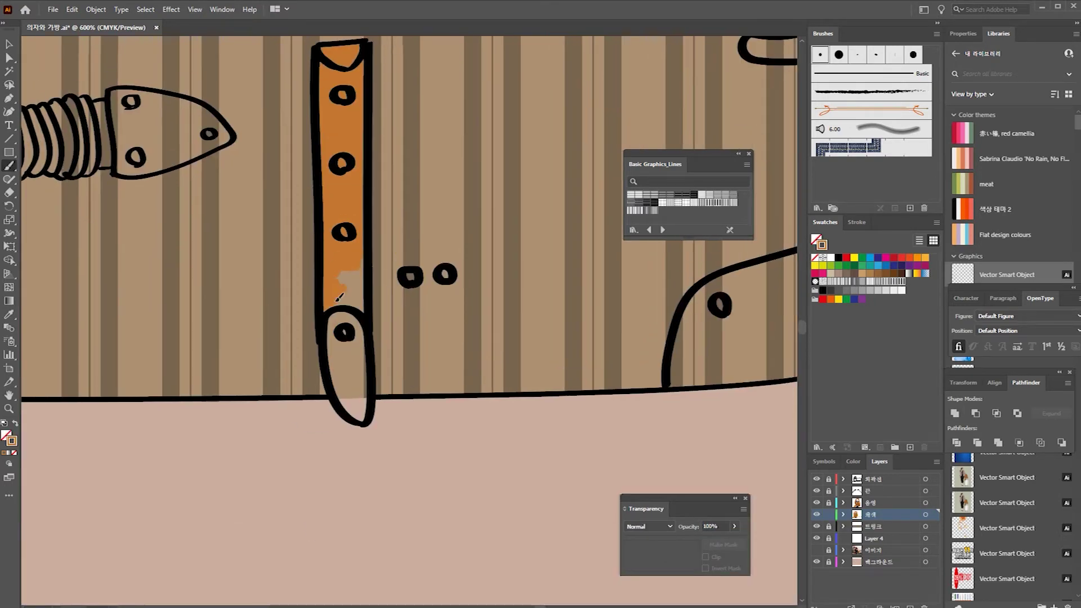
Step: Paint the strap tip and 001 plate grey, a corner black, and the hinge plates dark brown
drag(190, 357, 205, 349)
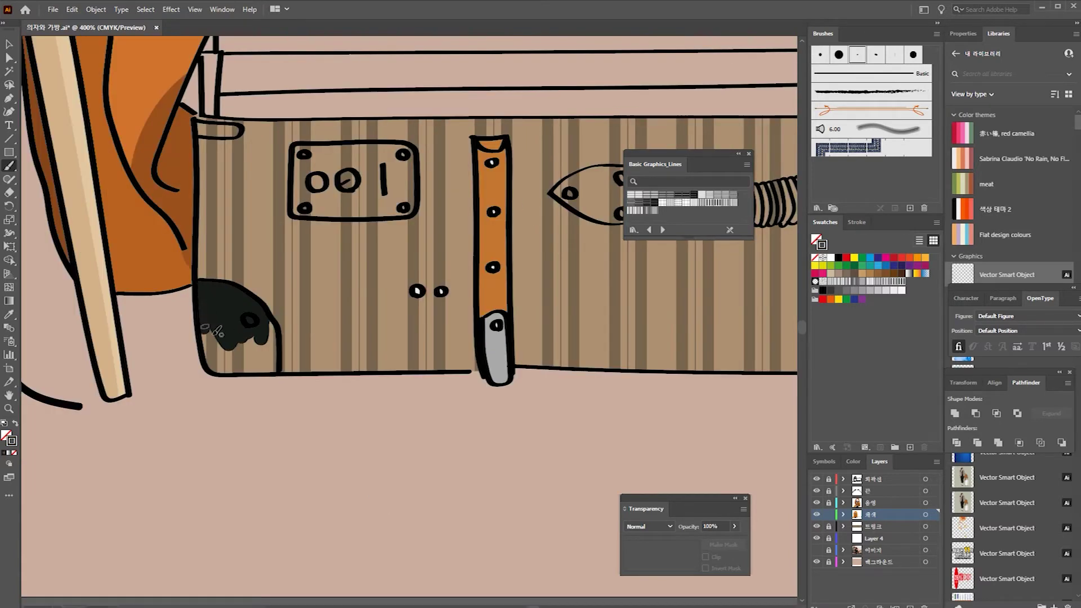
mouse_move(217, 332)
mouse_down()
mouse_move(248, 360)
mouse_move(263, 341)
mouse_up()
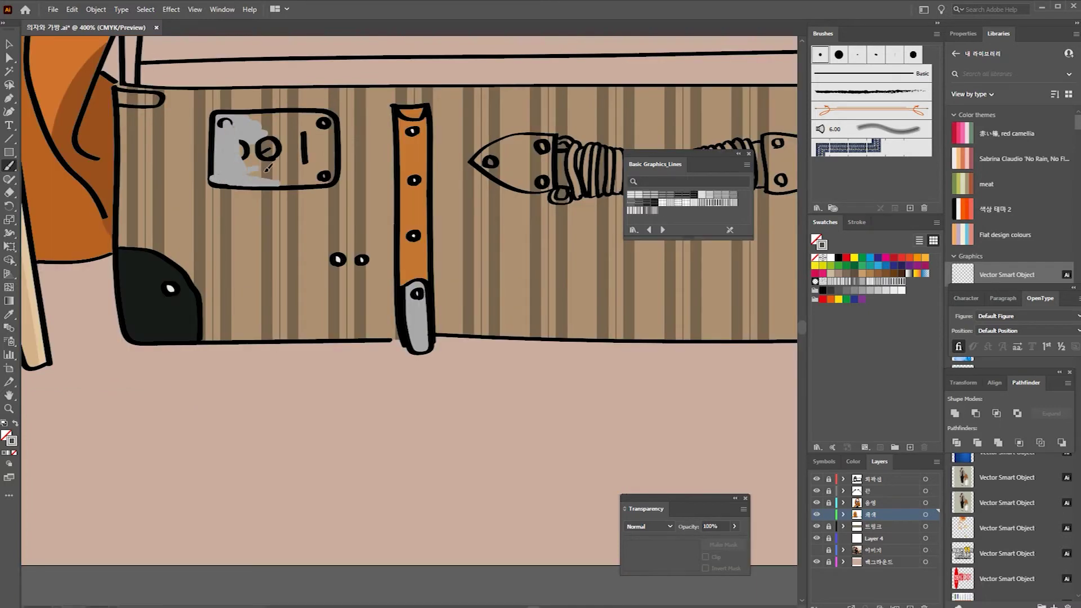
mouse_move(268, 167)
mouse_down()
mouse_move(281, 130)
mouse_move(292, 174)
mouse_move(326, 130)
mouse_move(323, 178)
mouse_up()
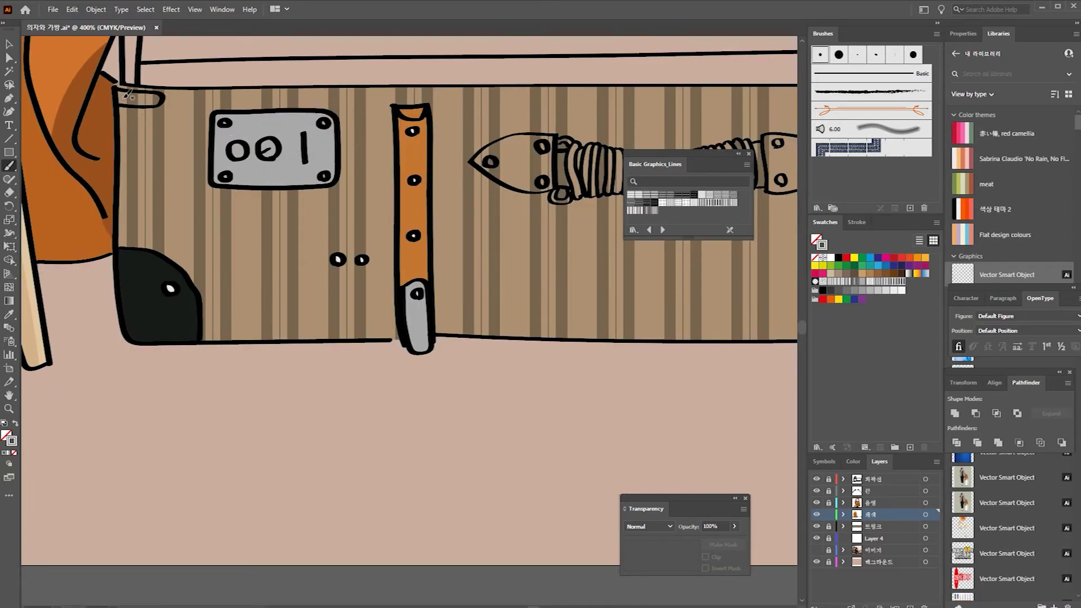
mouse_move(264, 243)
mouse_down()
mouse_move(315, 214)
mouse_move(324, 228)
mouse_up()
mouse_move(205, 234)
mouse_down()
mouse_move(166, 251)
mouse_move(208, 231)
mouse_move(186, 233)
mouse_move(264, 225)
mouse_move(243, 302)
mouse_move(270, 259)
mouse_move(281, 299)
mouse_up()
Step: Add beige shading and highlight strokes along the handle's coil
scroll(186, 231, up, 1)
mouse_move(296, 242)
mouse_down()
mouse_move(332, 237)
mouse_move(363, 307)
mouse_move(389, 264)
mouse_move(413, 304)
mouse_move(445, 253)
mouse_move(453, 304)
mouse_move(470, 248)
mouse_move(490, 293)
mouse_move(521, 248)
mouse_move(541, 299)
mouse_move(453, 335)
mouse_up()
mouse_move(236, 327)
mouse_down()
mouse_move(465, 314)
mouse_move(476, 332)
mouse_up()
mouse_move(388, 341)
mouse_down()
mouse_move(274, 329)
mouse_move(370, 338)
mouse_up()
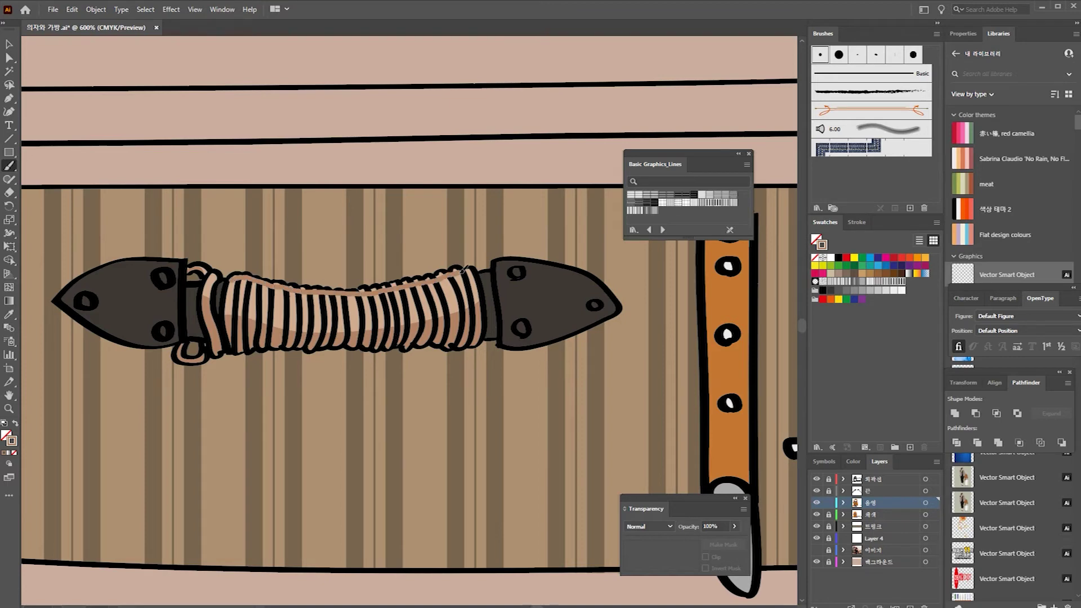
drag(388, 284, 434, 275)
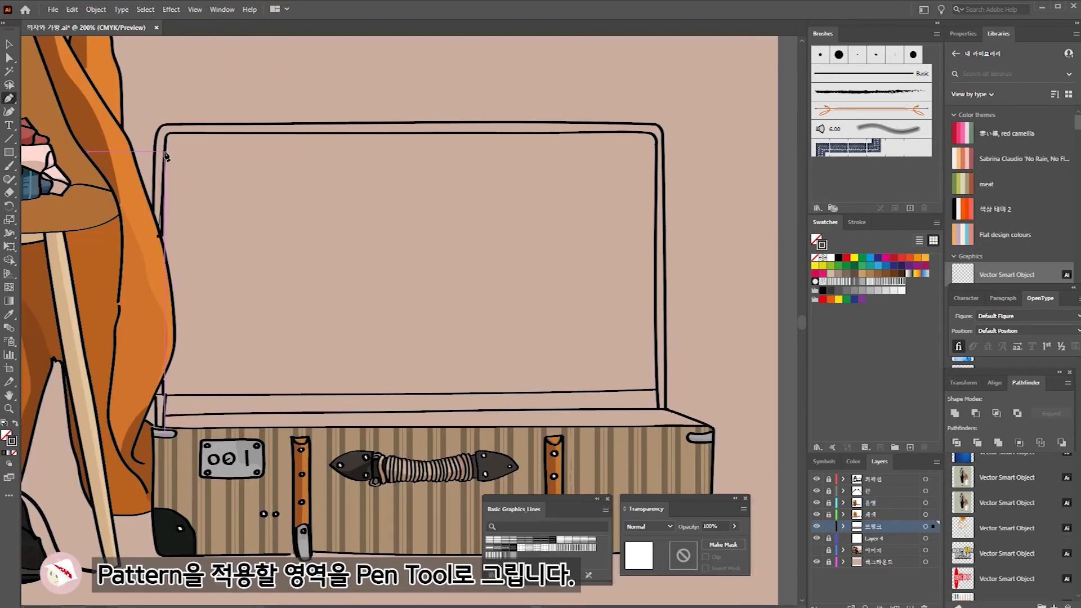
Step: Pen-trace the suitcase lid outline into a closed shape
click(258, 125)
click(478, 123)
click(653, 124)
click(665, 353)
click(710, 426)
click(612, 426)
click(158, 428)
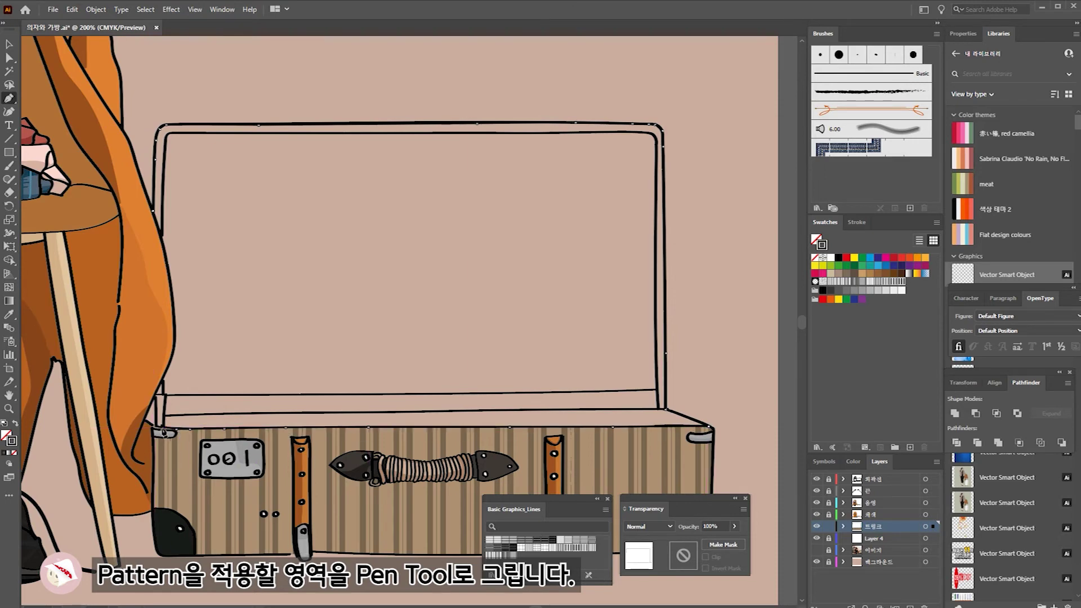
Step: Fill the lid shape with a light beige colour instead of a stroke
key(shift+x)
double_click(6, 435)
key(ctrl+v)
click(738, 380)
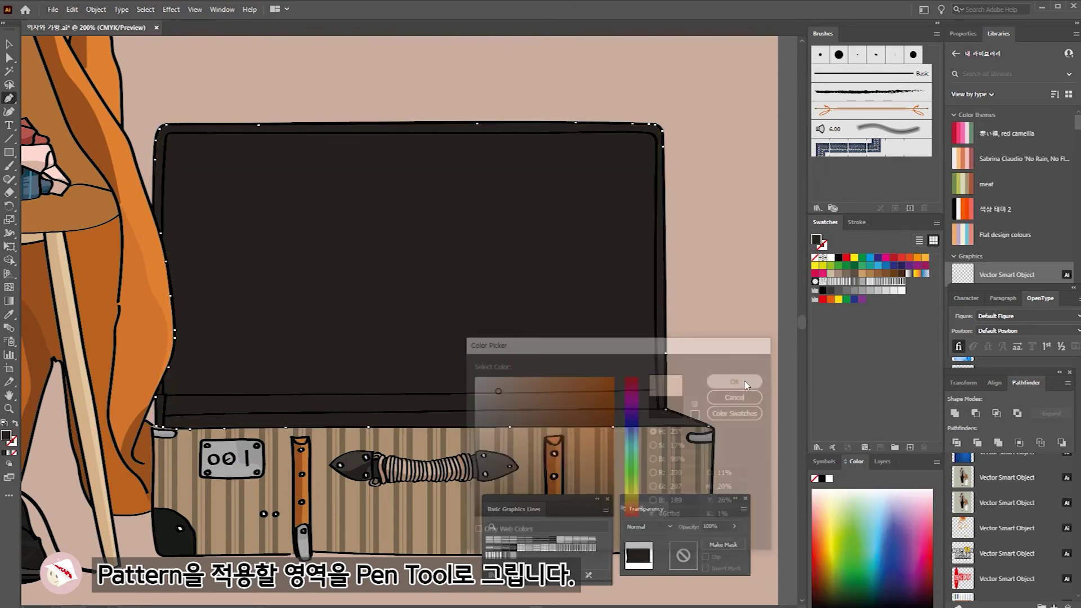
Step: Give the lid copy a Stipple Irregular pattern set to Multiply at 50% opacity
key(v)
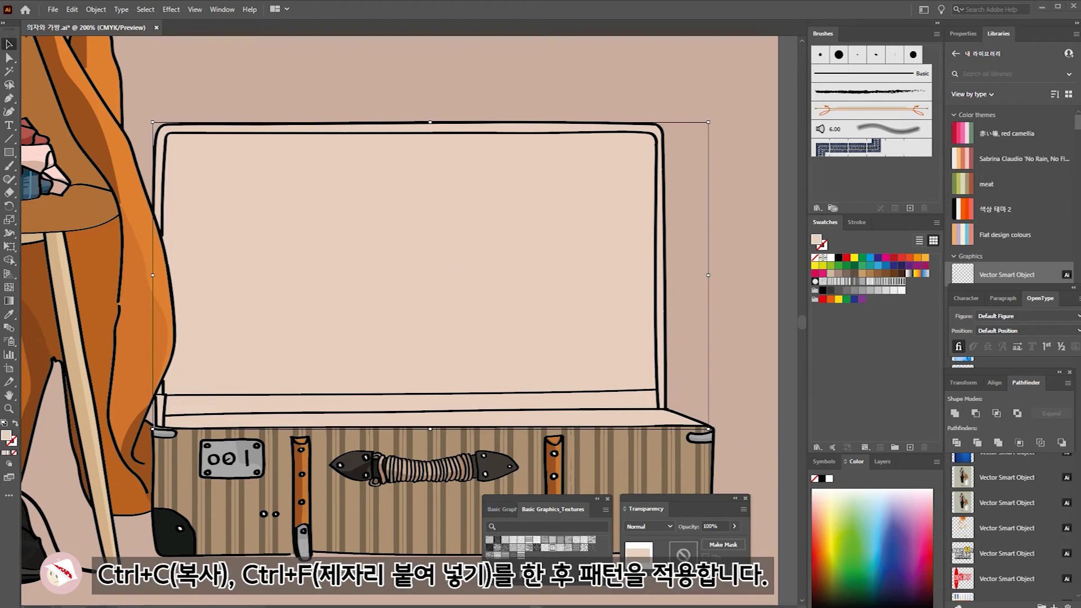
click(552, 549)
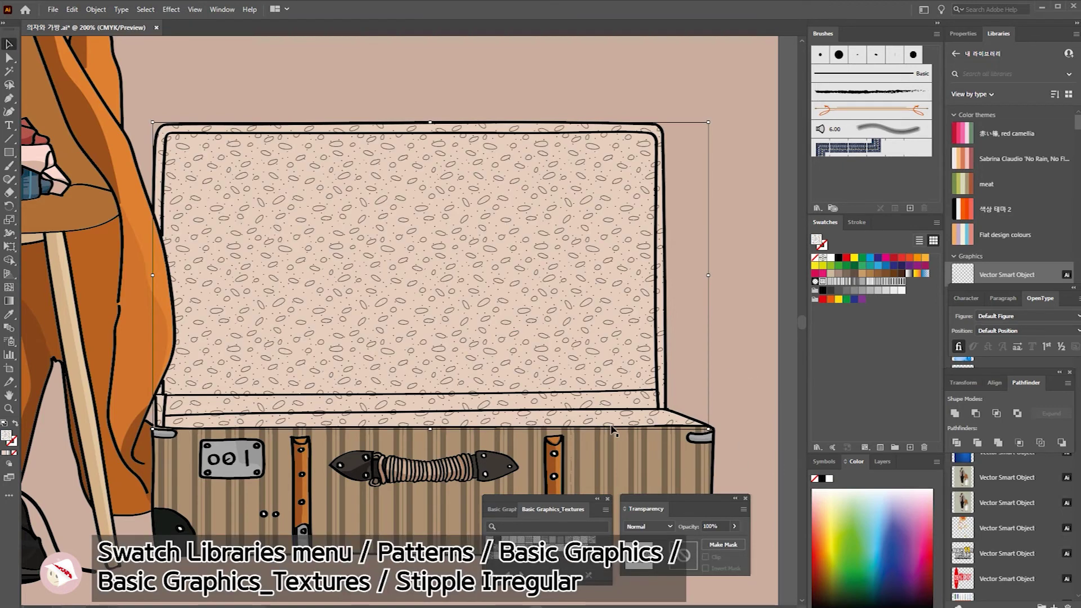
click(664, 527)
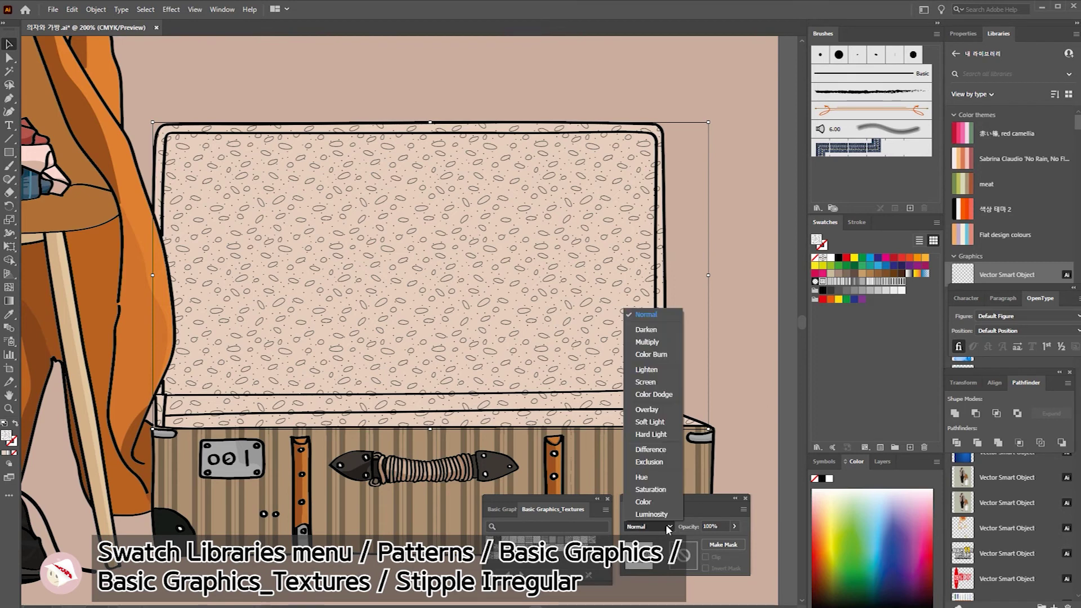
click(663, 340)
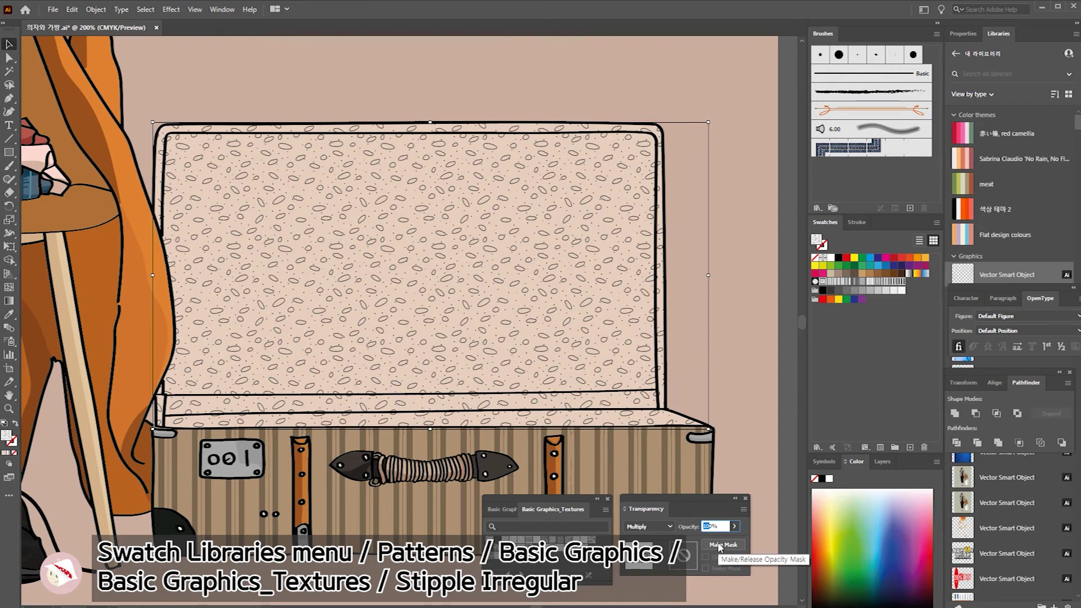
text(50)
key(Return)
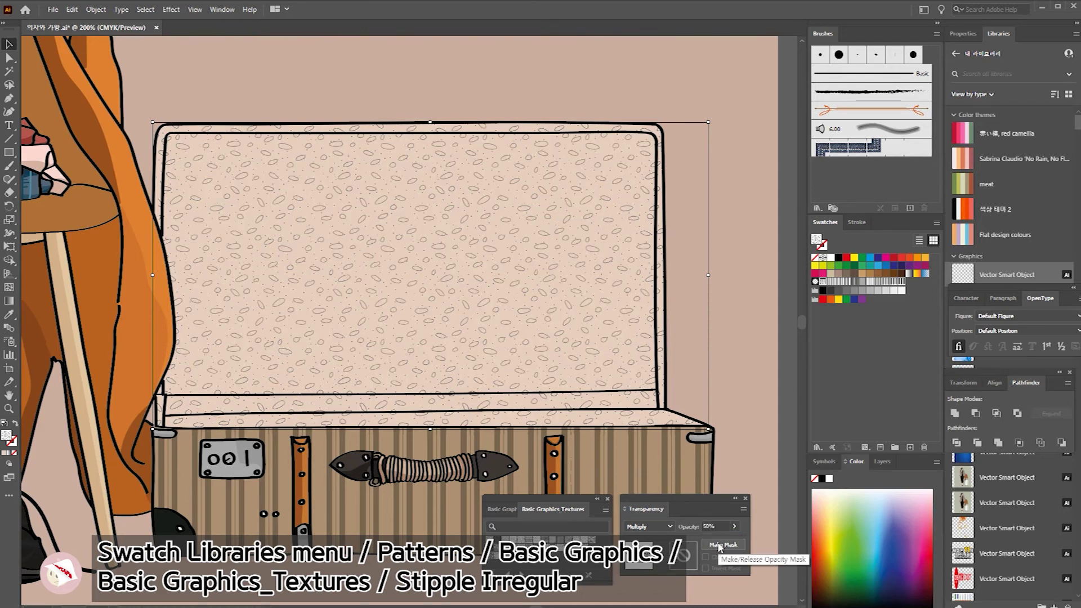
Step: Start a pen path tracing the lid's inner rim and right side
key(p)
click(165, 147)
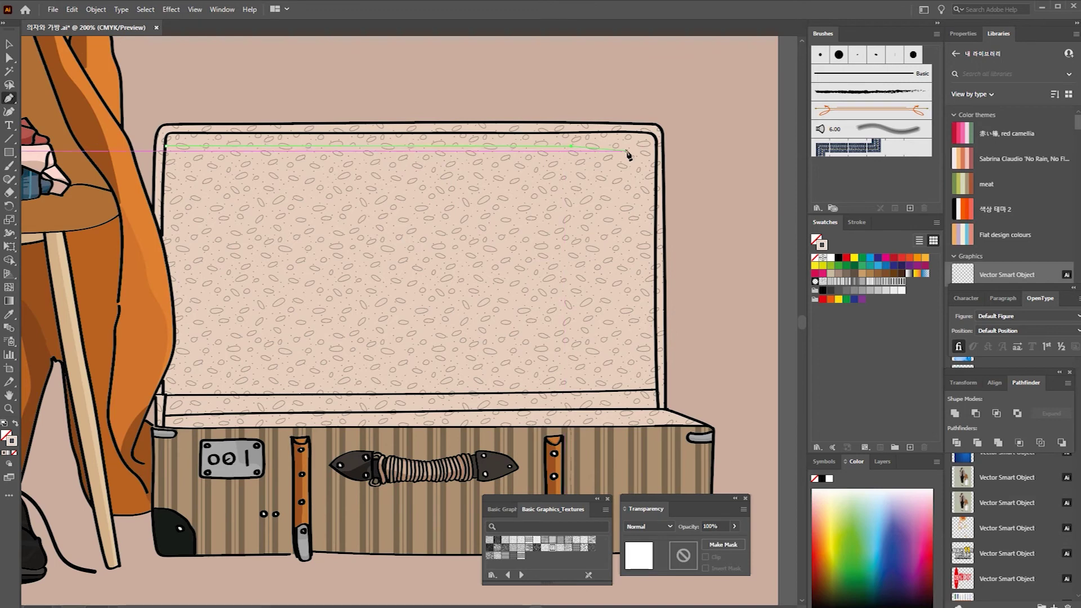
click(639, 148)
click(645, 408)
click(658, 426)
click(708, 426)
click(658, 409)
click(655, 139)
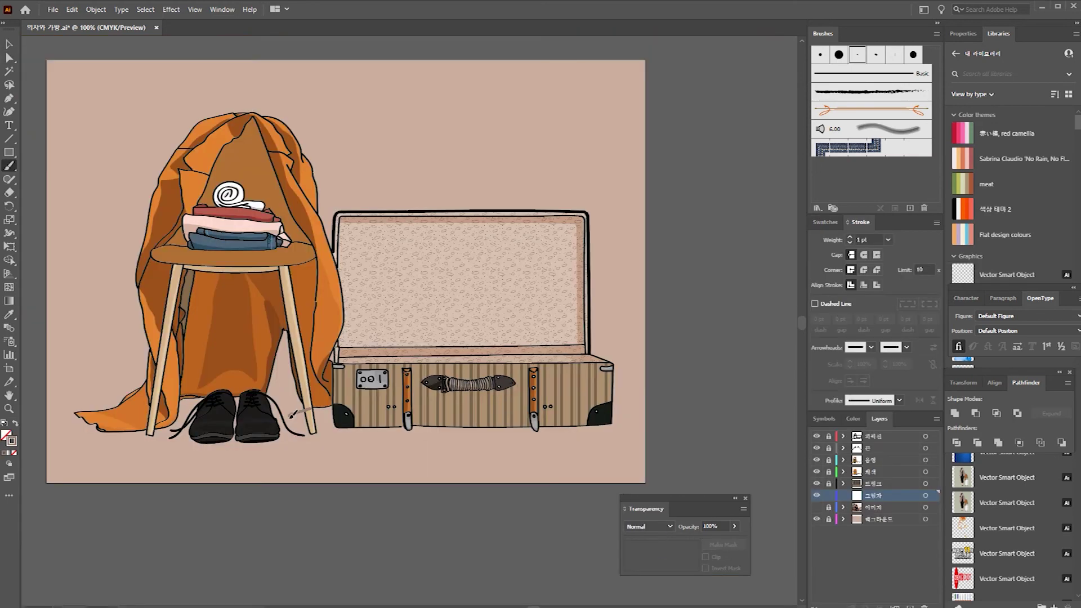
Step: Brush a grey ground shadow beneath the suitcase and between the chair legs
mouse_move(287, 414)
mouse_down()
mouse_move(416, 434)
mouse_move(316, 414)
mouse_up()
drag(300, 414, 361, 425)
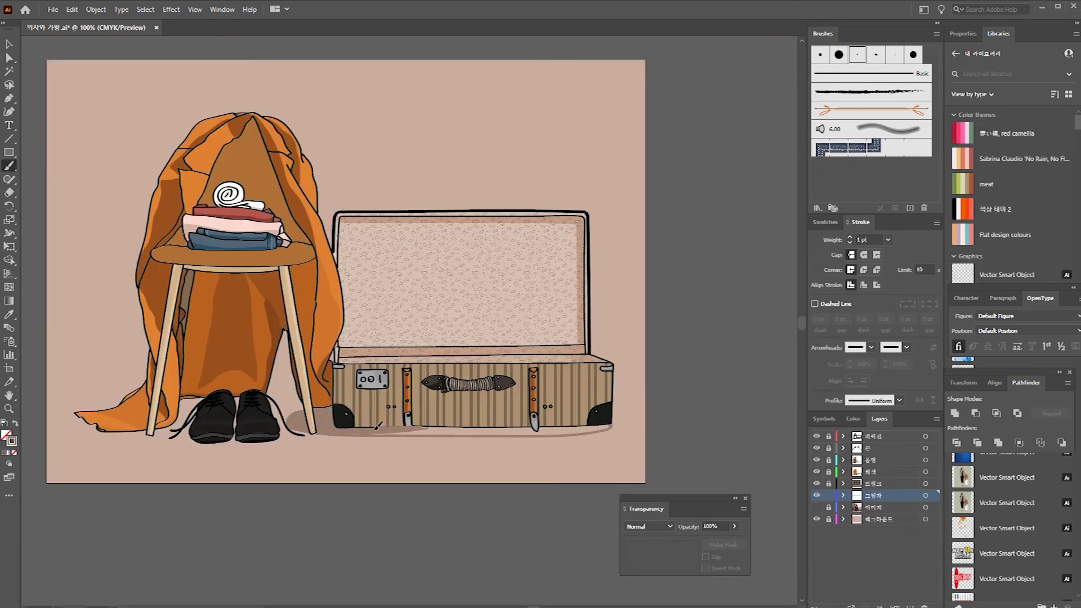
drag(361, 424, 451, 428)
Step: Zoom in and paint soft shadows along the coat hem and under the shoes
key(ctrl+=)
drag(128, 353, 270, 301)
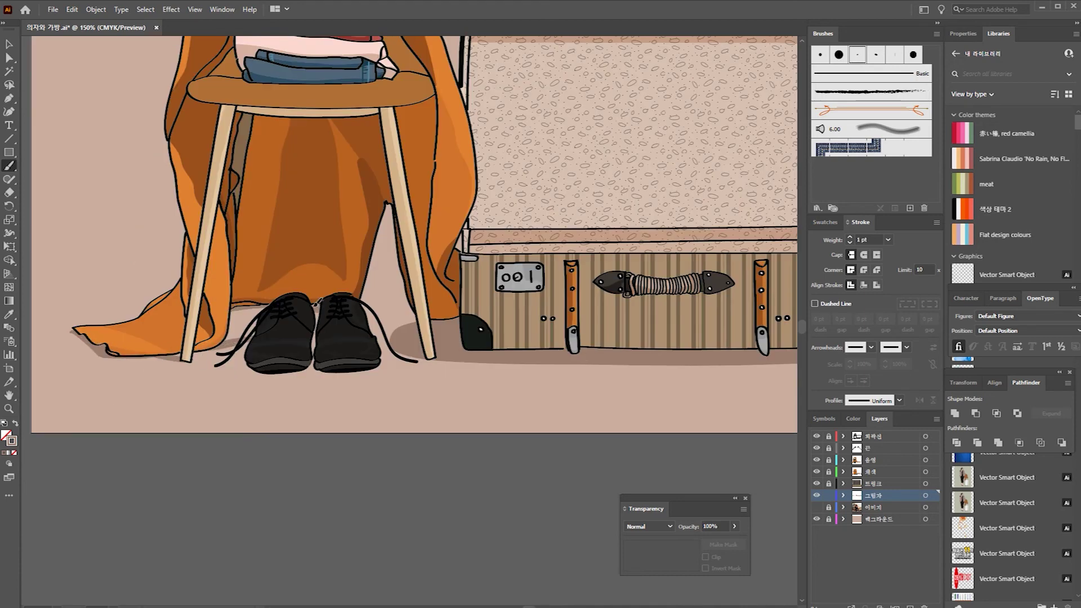
drag(224, 363, 323, 363)
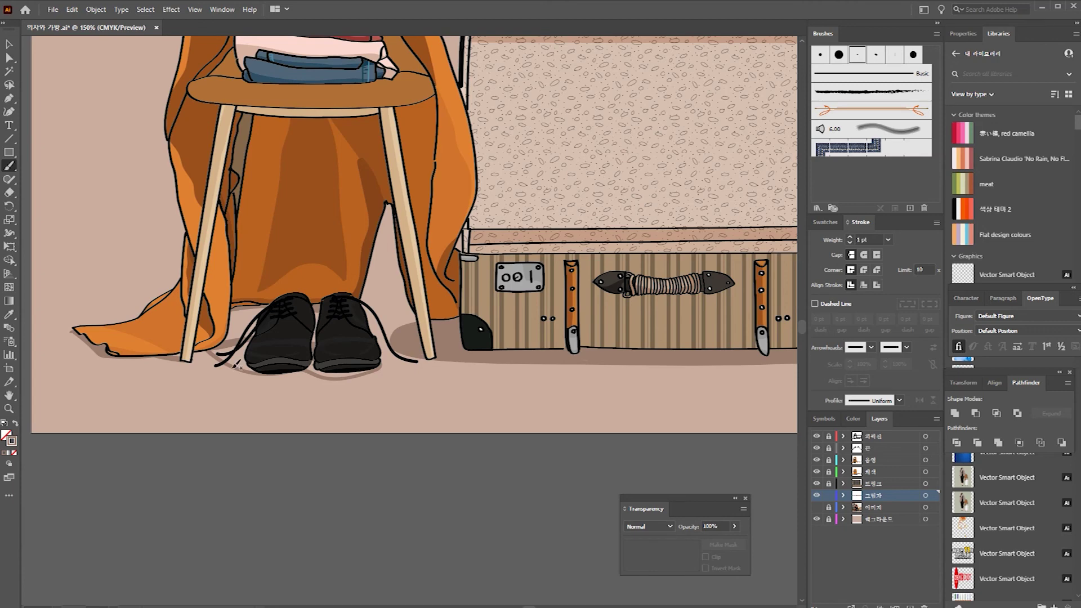
drag(255, 366, 385, 353)
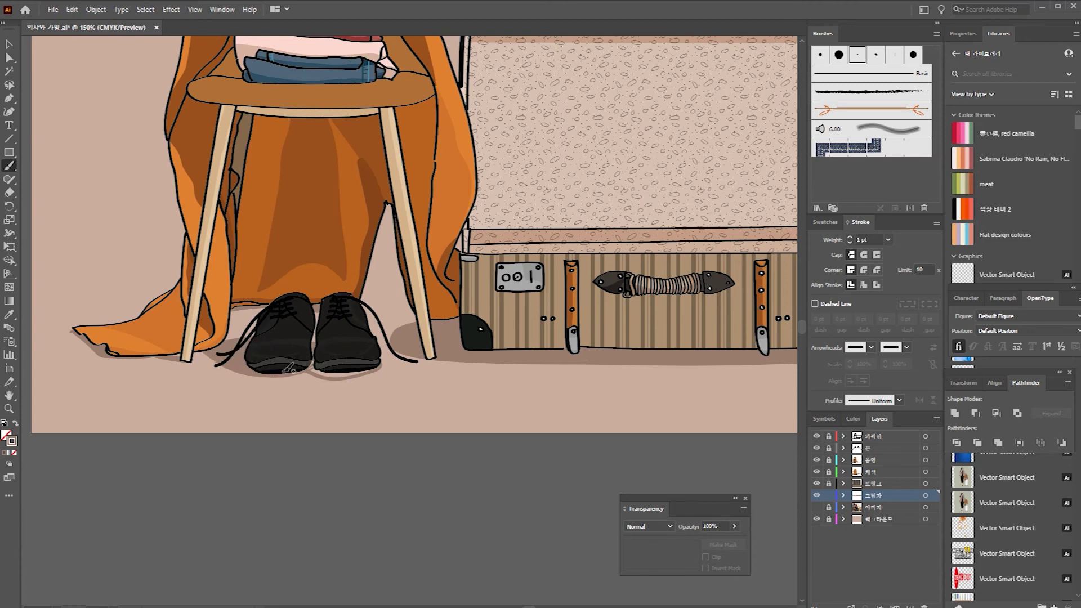